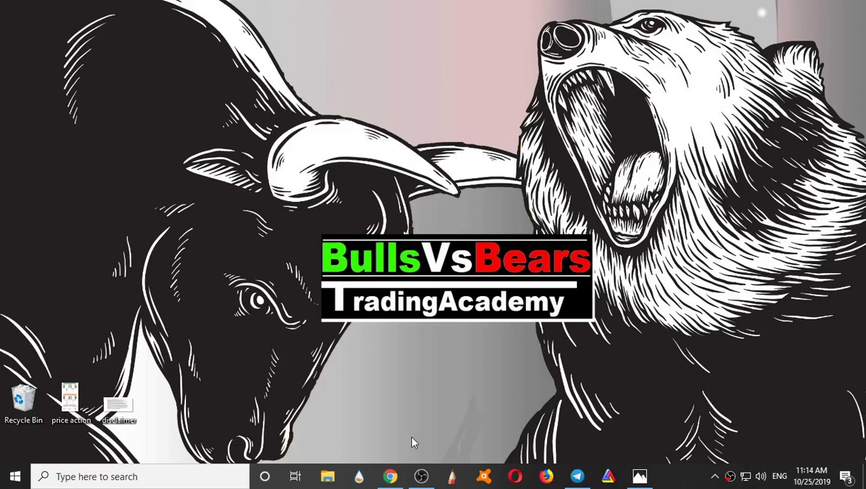
Step: Bring the NSE window forward and reload the Nifty 50 top ten gainers list
{"action": "mouse_move", "coordinate": [390, 476]}
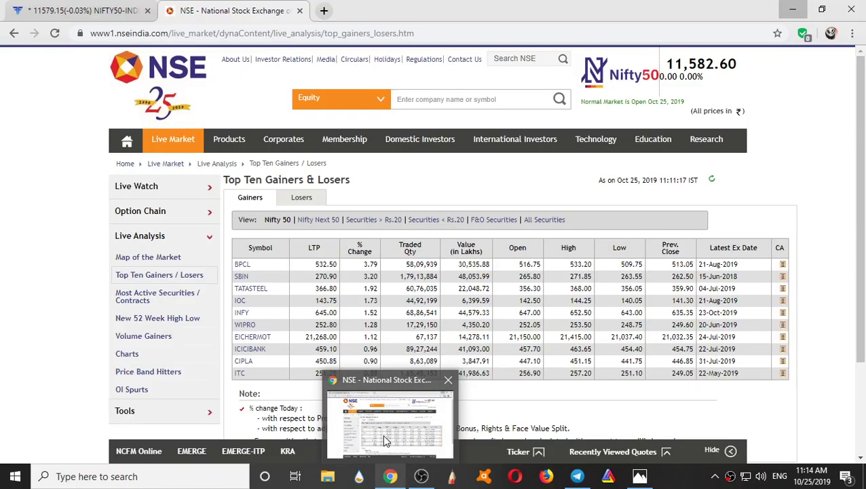
{"action": "left_click", "coordinate": [385, 441]}
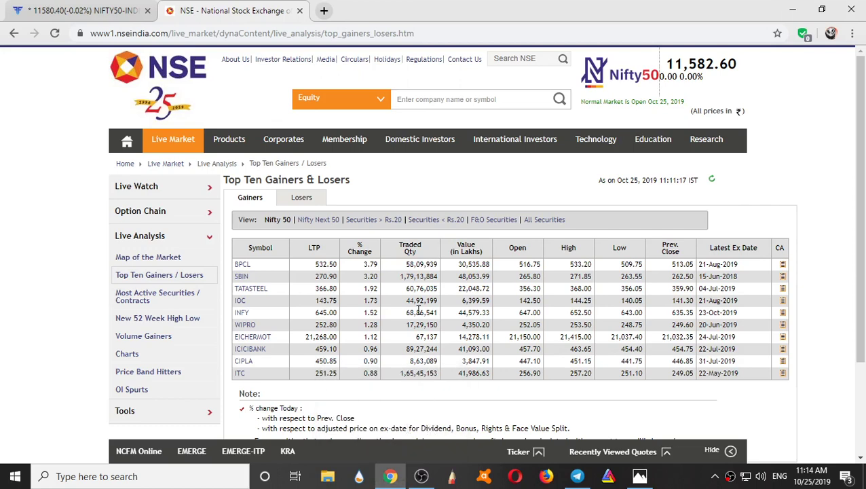
{"action": "mouse_move", "coordinate": [178, 144]}
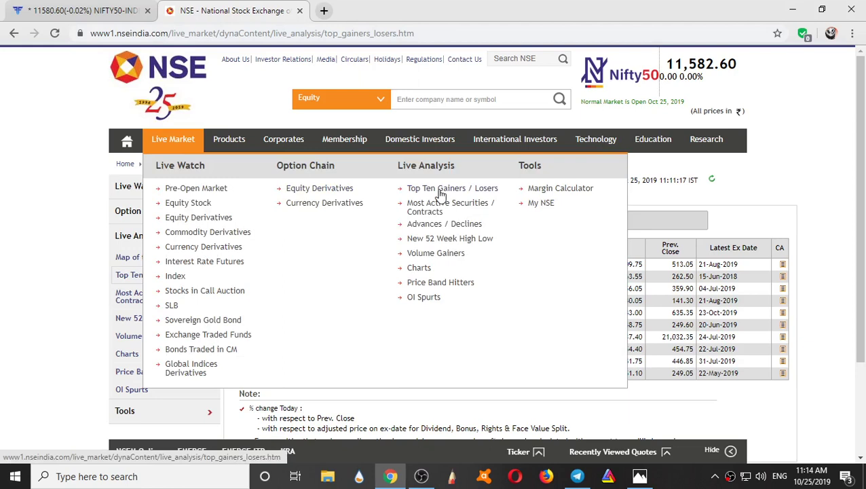
{"action": "left_click", "coordinate": [440, 193]}
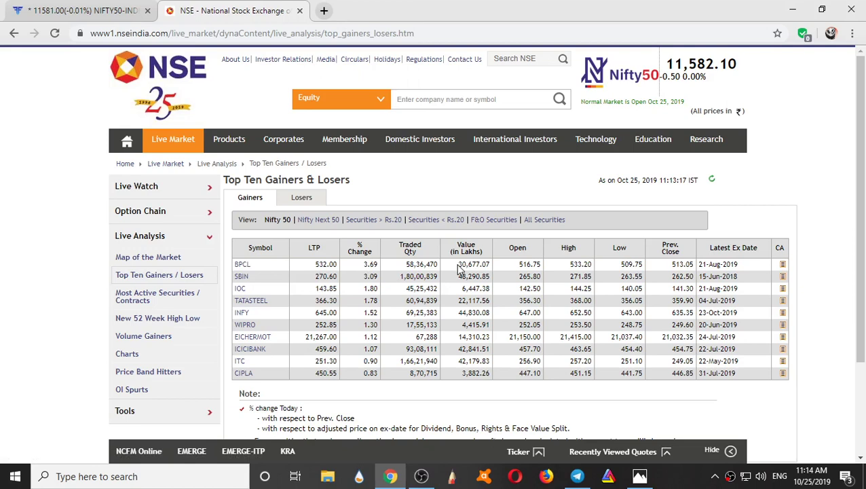
Step: Highlight the traded values of BPCL (30,677.07), SBIN (48,290.85) and INFY (44,830.08)
{"action": "left_click_drag", "start_coordinate": [457, 265], "coordinate": [496, 269]}
{"action": "left_click", "coordinate": [463, 277]}
{"action": "left_click_drag", "start_coordinate": [455, 278], "coordinate": [490, 277]}
{"action": "left_click_drag", "start_coordinate": [458, 313], "coordinate": [486, 314]}
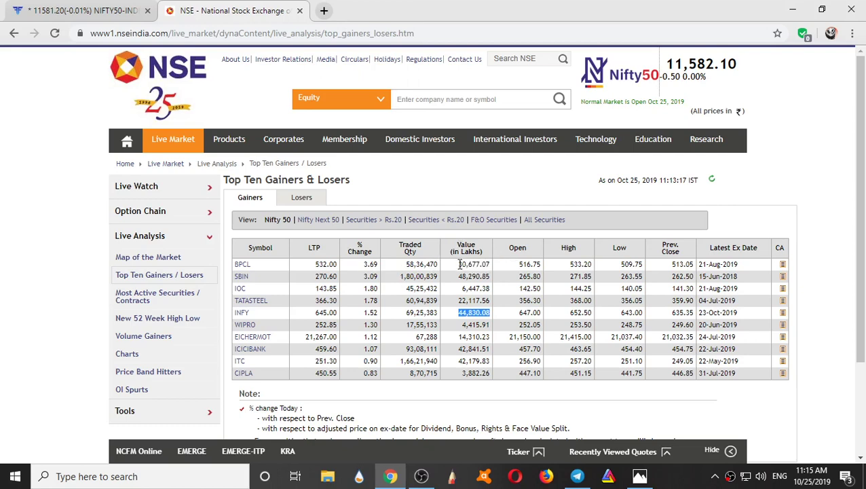
{"action": "left_click_drag", "start_coordinate": [458, 264], "coordinate": [488, 264]}
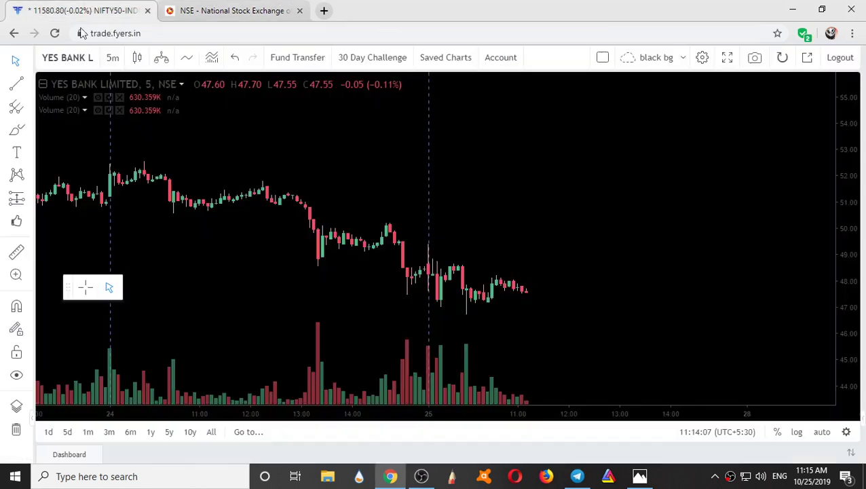
{"action": "left_click", "coordinate": [78, 10]}
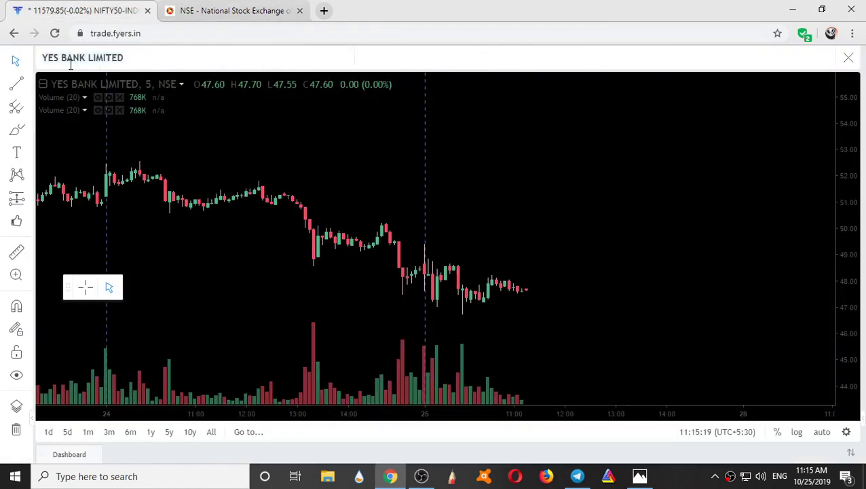
Step: Search BPCL, open the Bharat Petroleum chart, and zoom the candles in and out
{"action": "left_click", "coordinate": [70, 59]}
{"action": "type", "text": "B"}
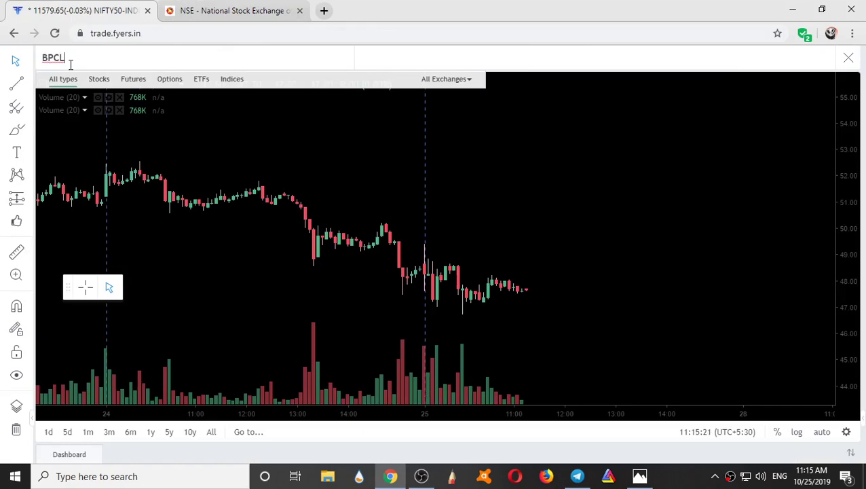
{"action": "type", "text": "PCL"}
{"action": "left_click", "coordinate": [89, 95]}
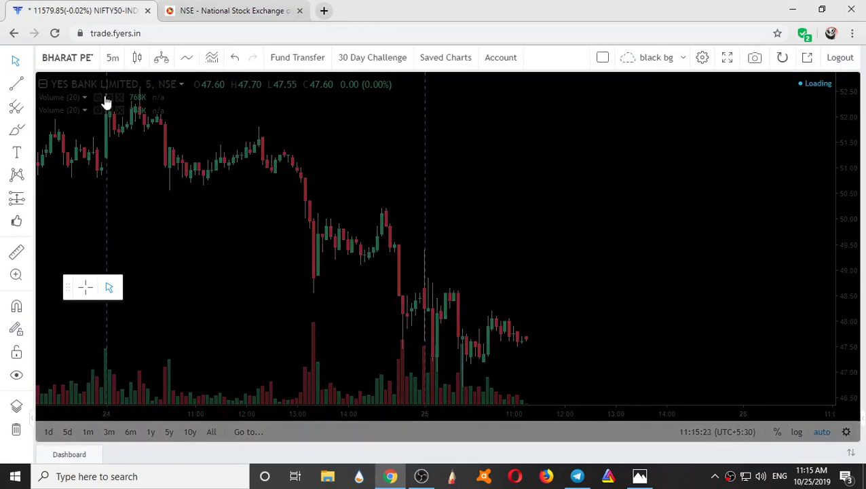
{"action": "scroll", "coordinate": [713, 264], "scroll_direction": "down", "scroll_amount": 5}
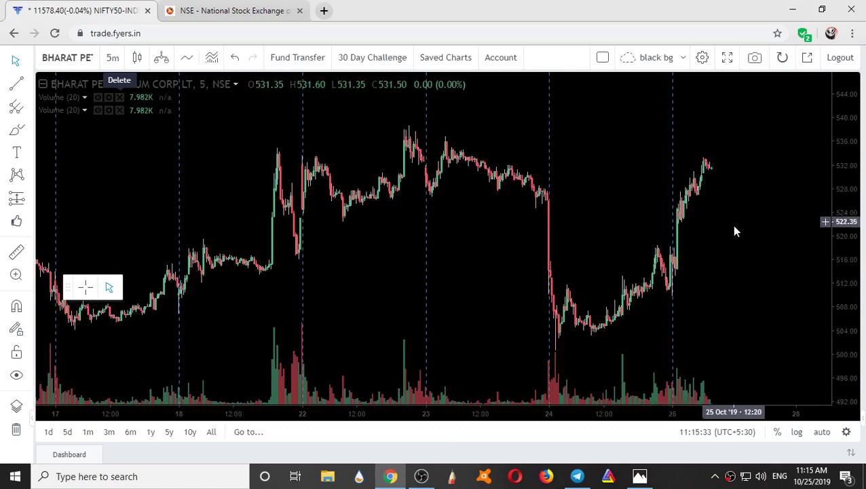
{"action": "scroll", "coordinate": [733, 231], "scroll_direction": "up", "scroll_amount": 5}
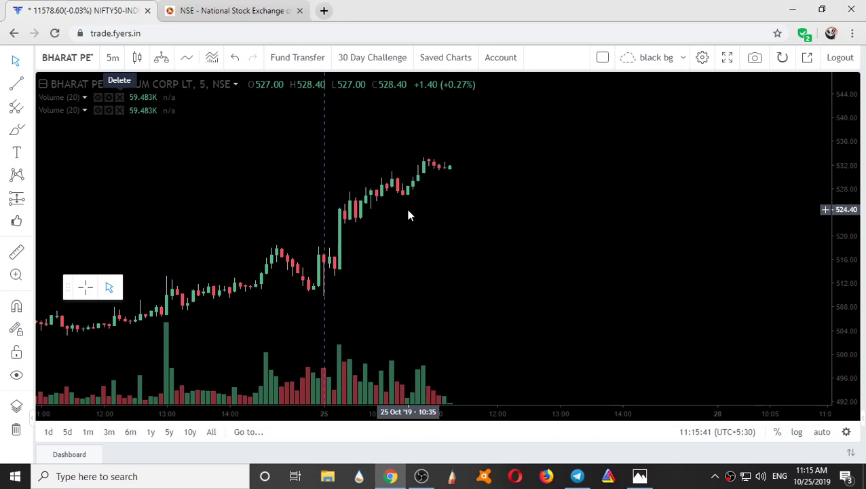
{"action": "left_click", "coordinate": [216, 8]}
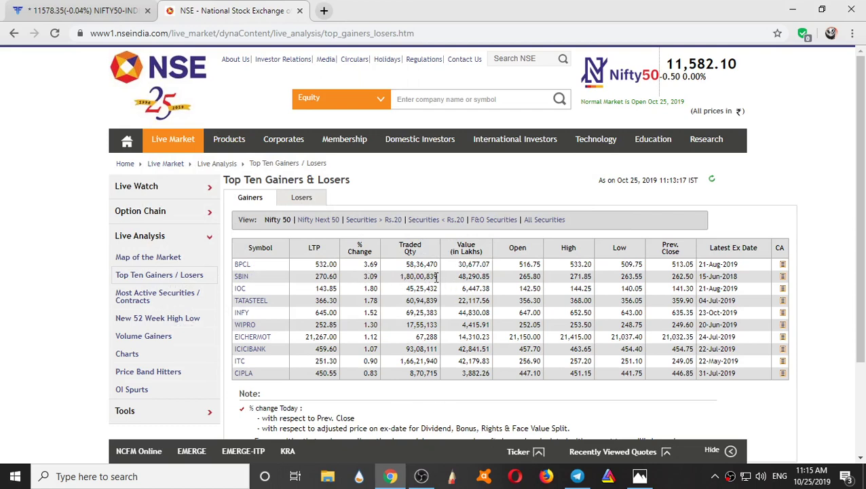
Step: Switch the Fyers chart to State Bank of India (NSE:SBIN-EQ)
{"action": "left_click", "coordinate": [47, 5]}
{"action": "left_click", "coordinate": [78, 58]}
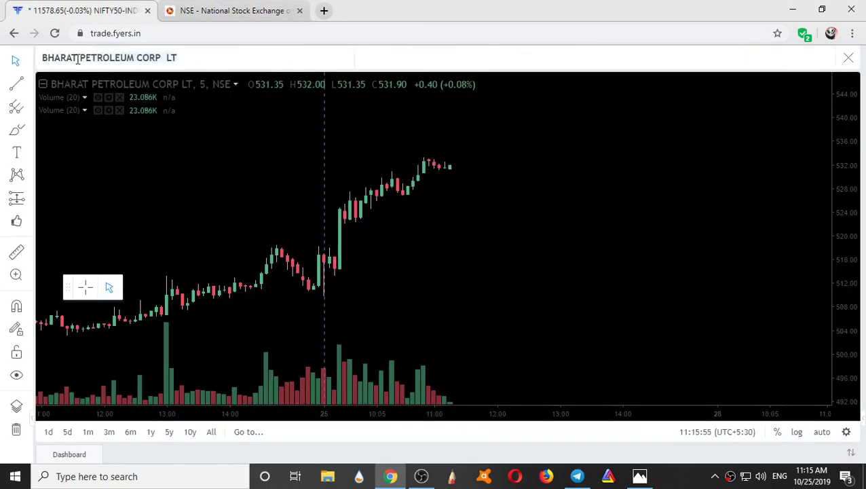
{"action": "type", "text": "SBIN"}
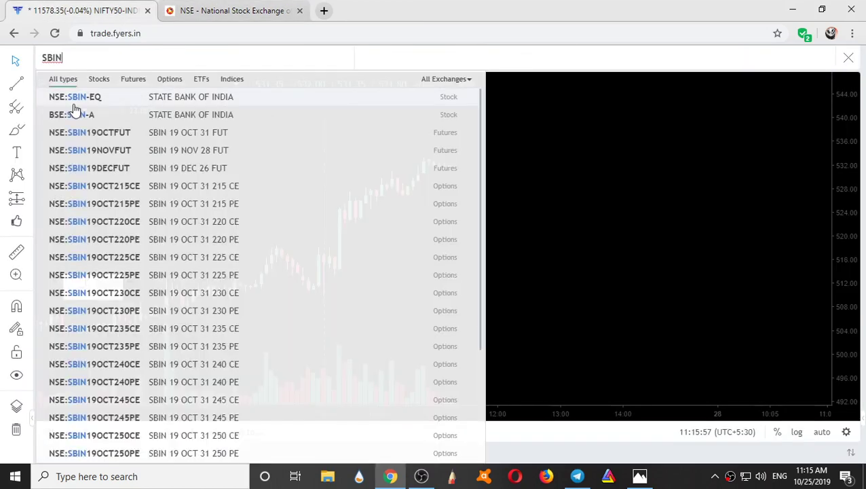
{"action": "left_click", "coordinate": [76, 102]}
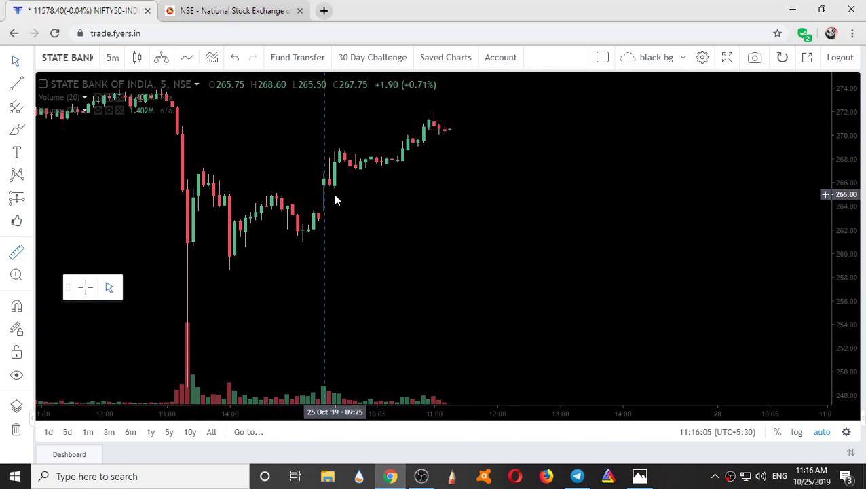
Step: Measure SBIN's 2.72% rise from the 09:15 bar to the latest candles, then clear it
{"action": "left_click", "coordinate": [324, 215], "text": "shift"}
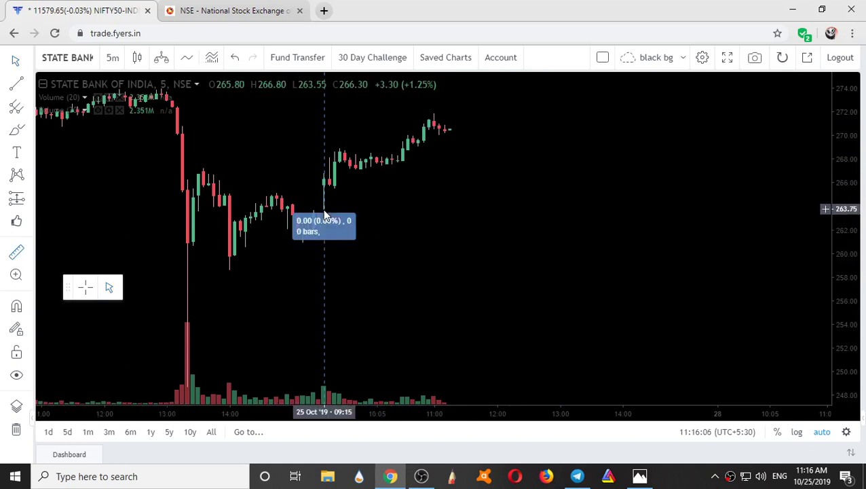
{"action": "left_click", "coordinate": [445, 130]}
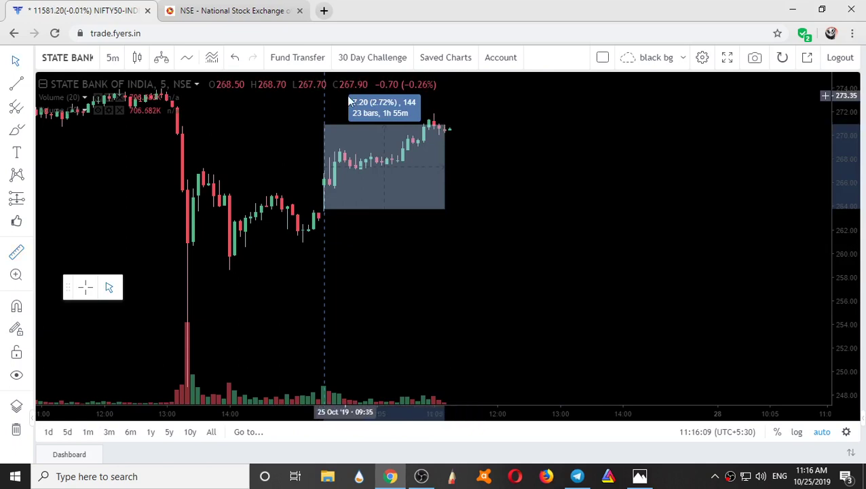
{"action": "left_click", "coordinate": [367, 200]}
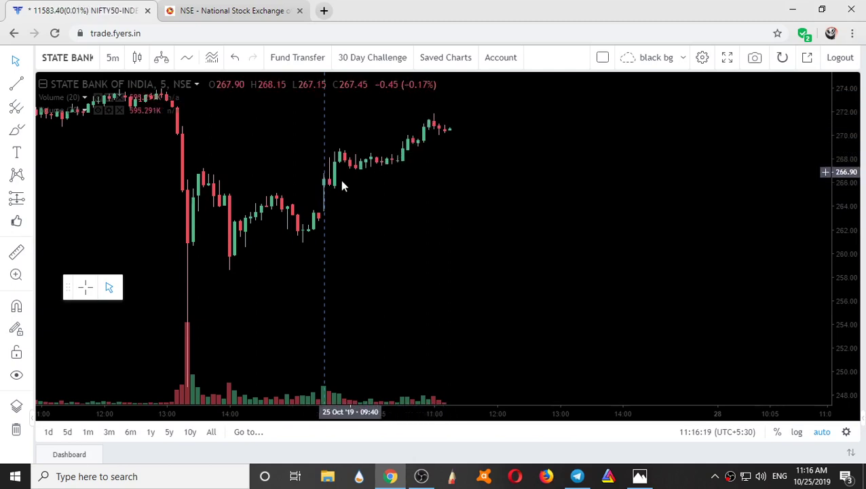
{"action": "left_click", "coordinate": [214, 10]}
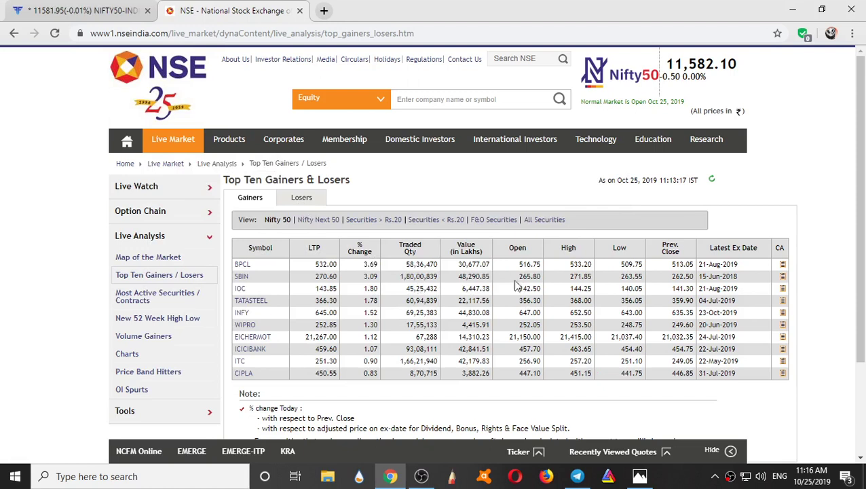
Step: On the gainers list, highlight BPCL's traded value and SBIN's 3.09% change
{"action": "left_click_drag", "start_coordinate": [456, 264], "coordinate": [496, 272]}
{"action": "double_click", "coordinate": [459, 279]}
{"action": "left_click", "coordinate": [366, 266]}
{"action": "double_click", "coordinate": [370, 276]}
Step: Show the top losers and highlight INFRATEL (29,827.81), YESBANK (45,707.61) and BHARTIARTL traded values
{"action": "left_click", "coordinate": [306, 202]}
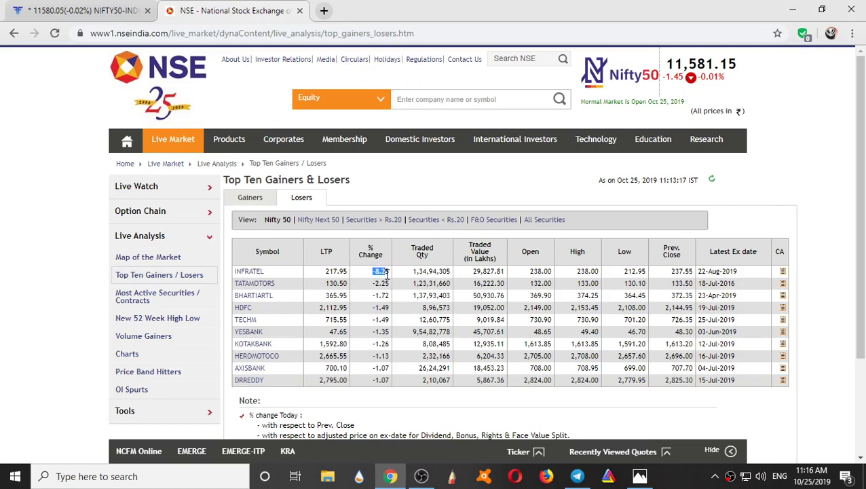
{"action": "double_click", "coordinate": [476, 271]}
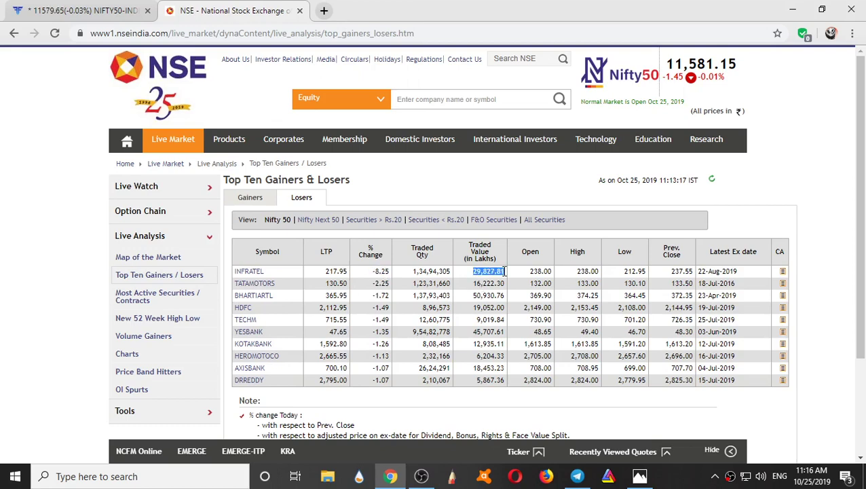
{"action": "left_click", "coordinate": [365, 334]}
{"action": "double_click", "coordinate": [475, 333]}
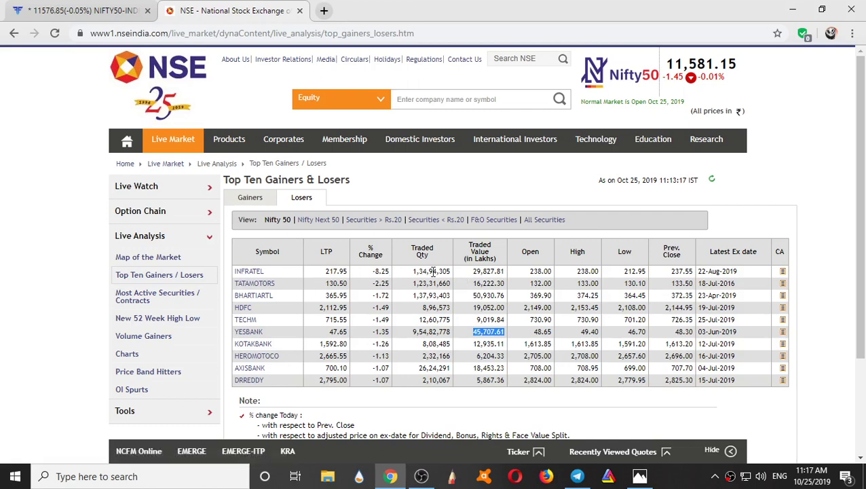
{"action": "left_click_drag", "start_coordinate": [474, 295], "coordinate": [492, 299]}
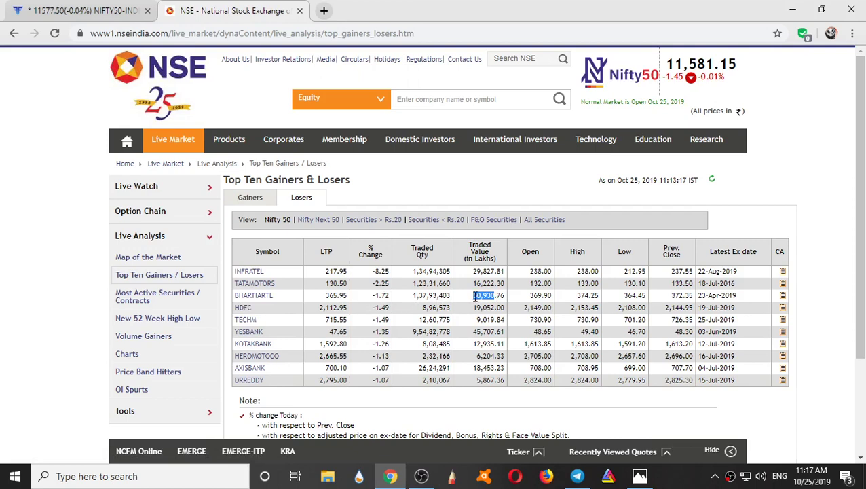
Step: Search INFRATEL, fixing a typo, and load the NSE:INFRATEL-EQ Bharti Infratel chart
{"action": "left_click", "coordinate": [80, 5]}
{"action": "left_click", "coordinate": [63, 61]}
{"action": "key", "text": "BackSpace"}
{"action": "type", "text": "INFRATEK"}
{"action": "key", "text": "BackSpace"}
{"action": "type", "text": "L"}
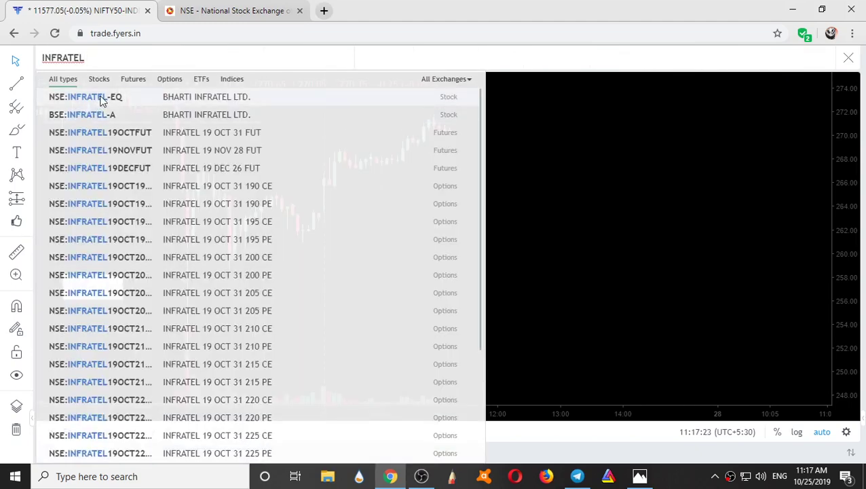
{"action": "left_click", "coordinate": [101, 98]}
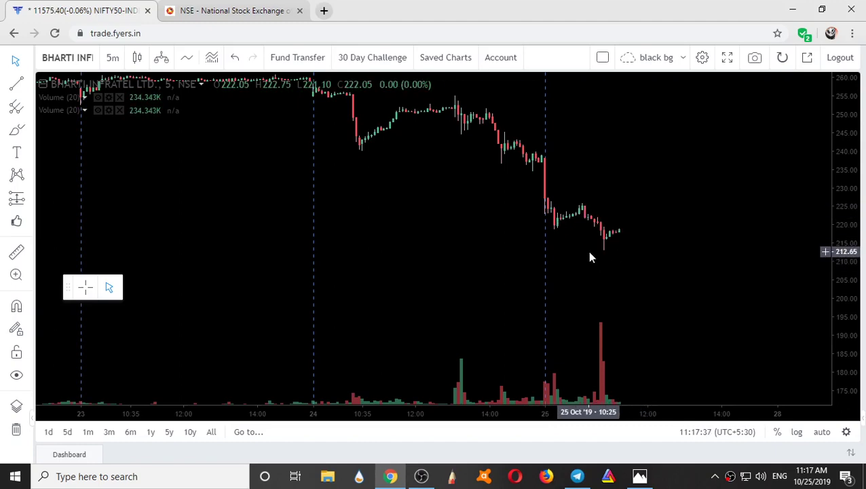
{"action": "left_click", "coordinate": [222, 8]}
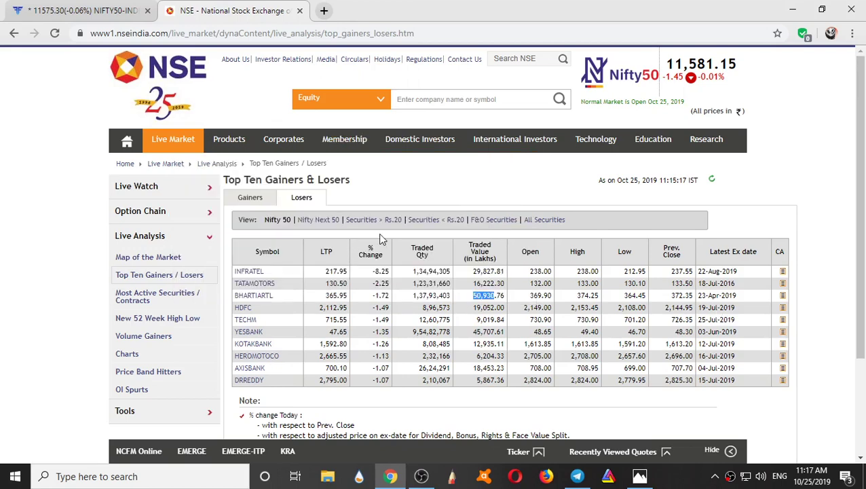
Step: Switch the losers list to F&O Securities and highlight INDIGO's traded value 89,158.85
{"action": "left_click", "coordinate": [502, 222]}
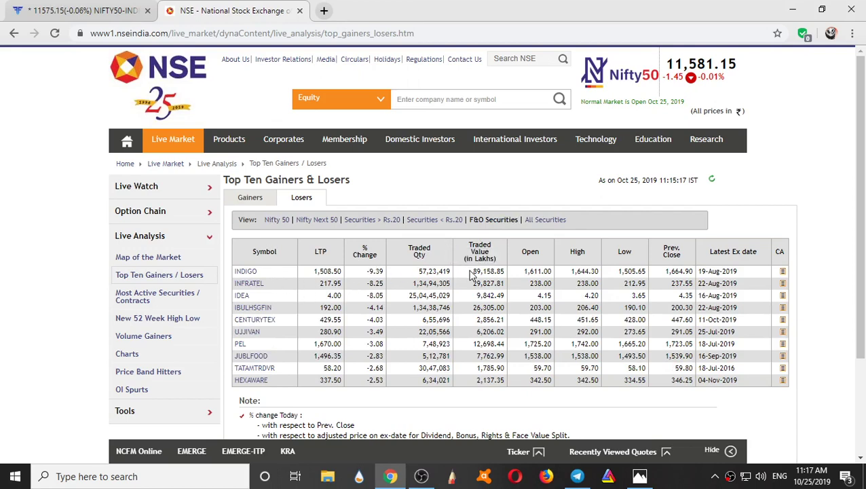
{"action": "left_click_drag", "start_coordinate": [471, 271], "coordinate": [507, 273]}
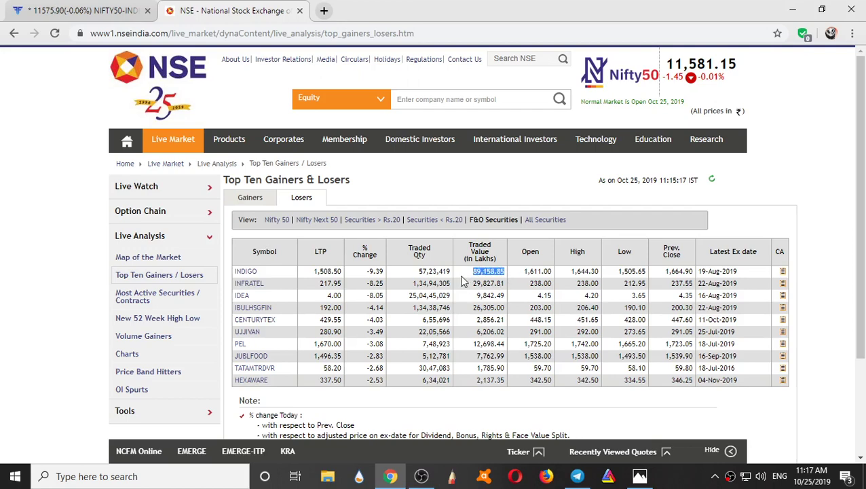
{"action": "left_click", "coordinate": [74, 10]}
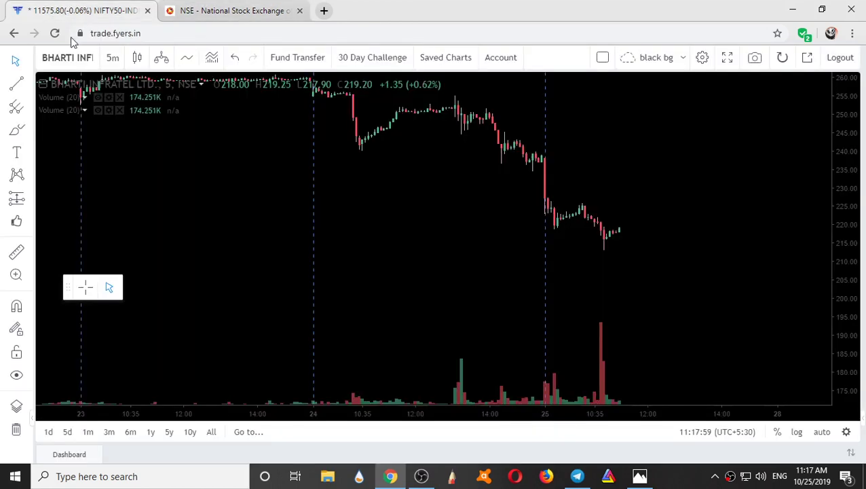
Step: Load the InterGlobe Aviation (INDIGO) NSE chart and adjust its price scale and position
{"action": "left_click", "coordinate": [71, 57]}
{"action": "type", "text": "INDI"}
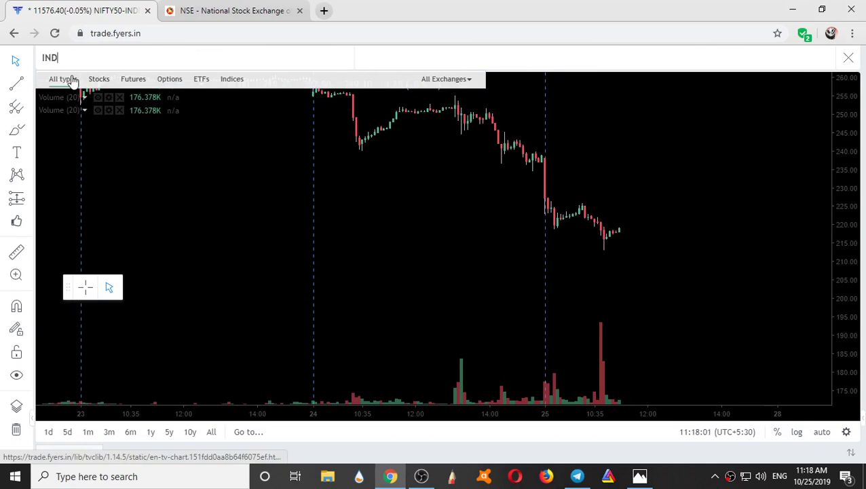
{"action": "type", "text": "GO"}
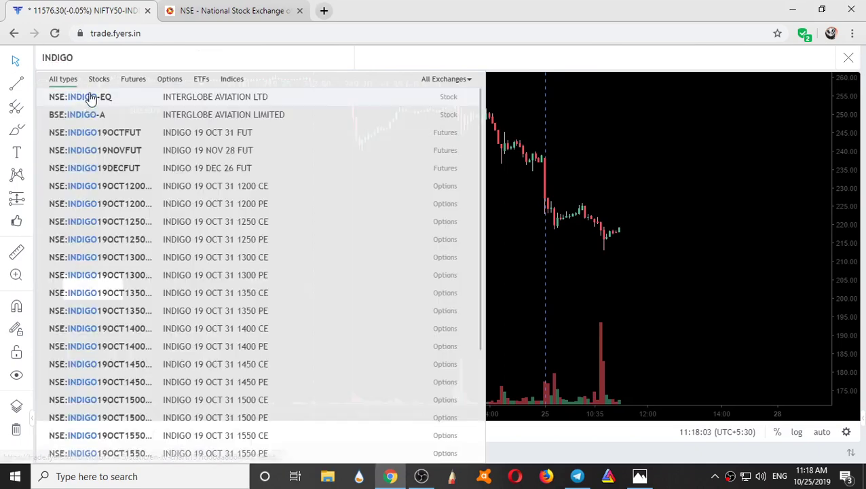
{"action": "left_click", "coordinate": [89, 99]}
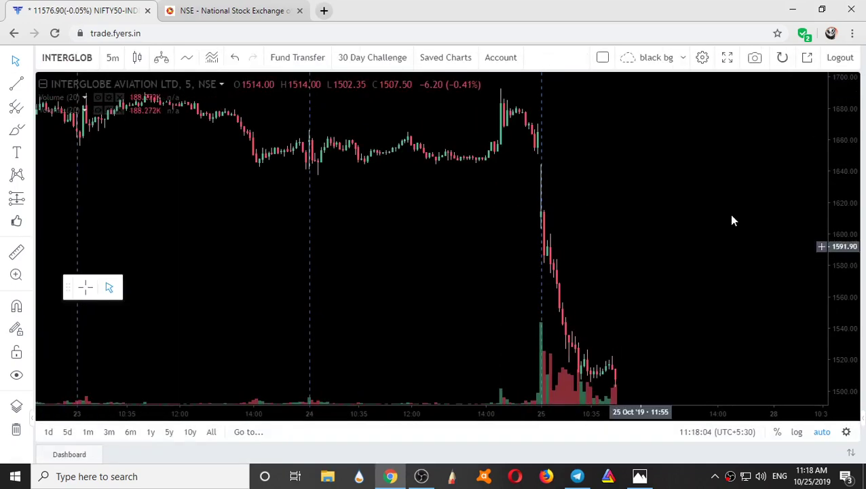
{"action": "left_click_drag", "start_coordinate": [850, 133], "coordinate": [545, 245]}
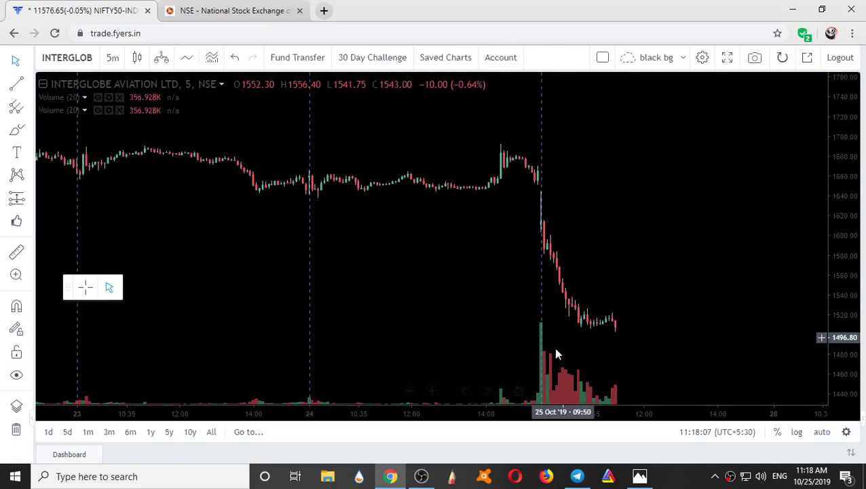
{"action": "left_click_drag", "start_coordinate": [557, 354], "coordinate": [632, 275]}
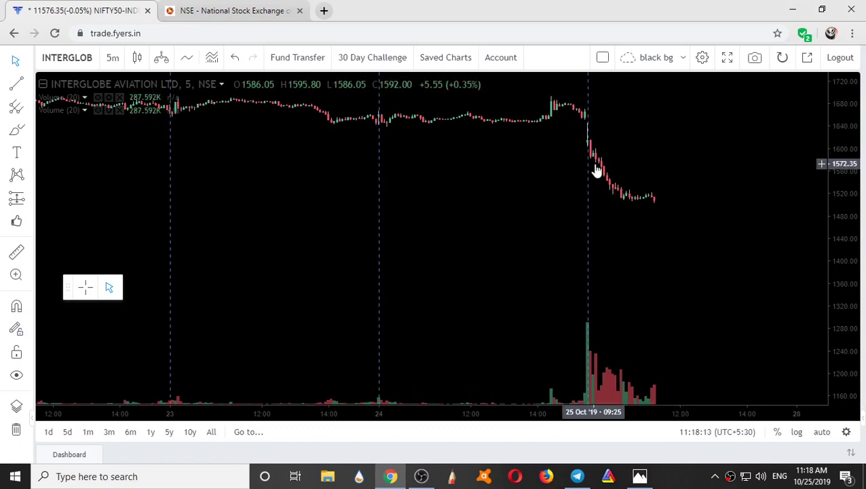
Step: Set the INDIGO chart to a 15-minute interval
{"action": "scroll", "coordinate": [630, 205], "scroll_direction": "up", "scroll_amount": 5}
{"action": "type", "text": "15"}
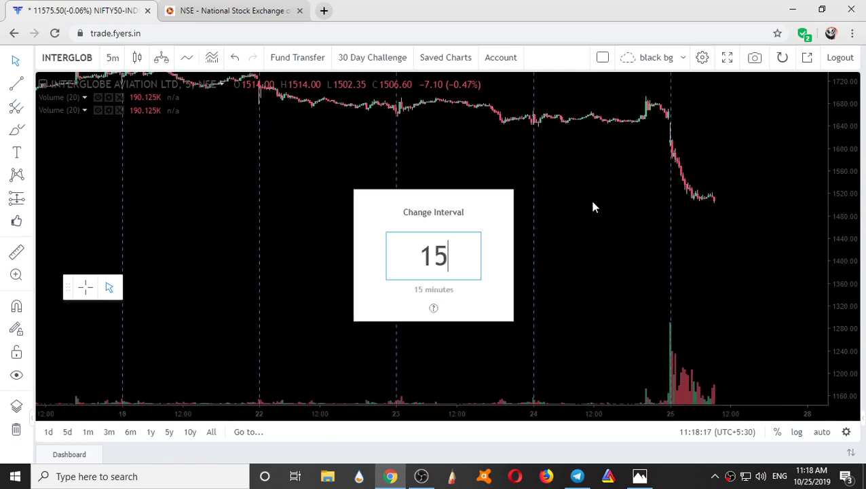
{"action": "key", "text": "Return"}
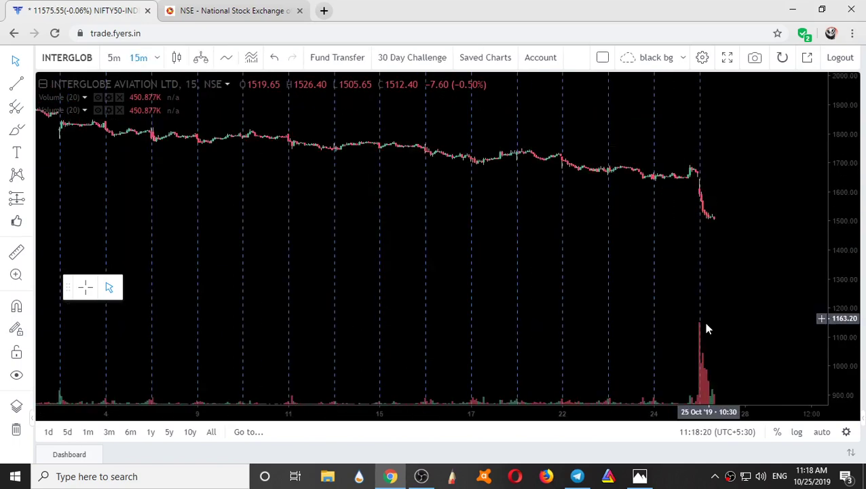
{"action": "key", "text": "ctrl+Tab"}
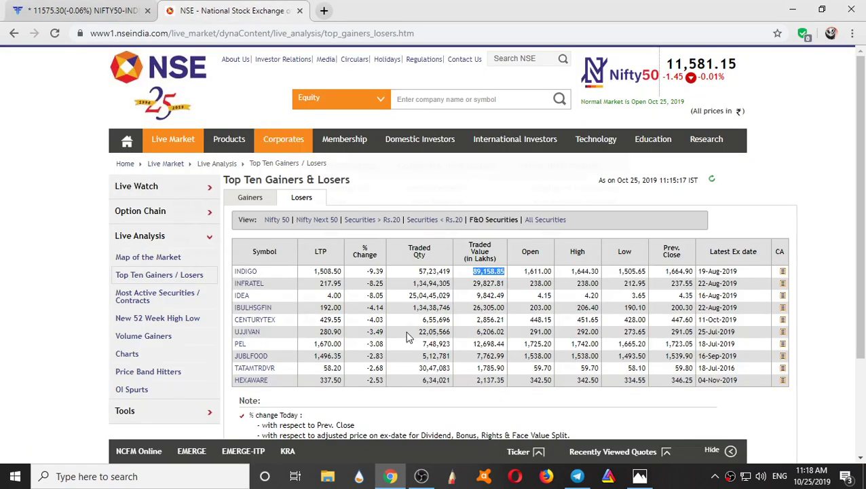